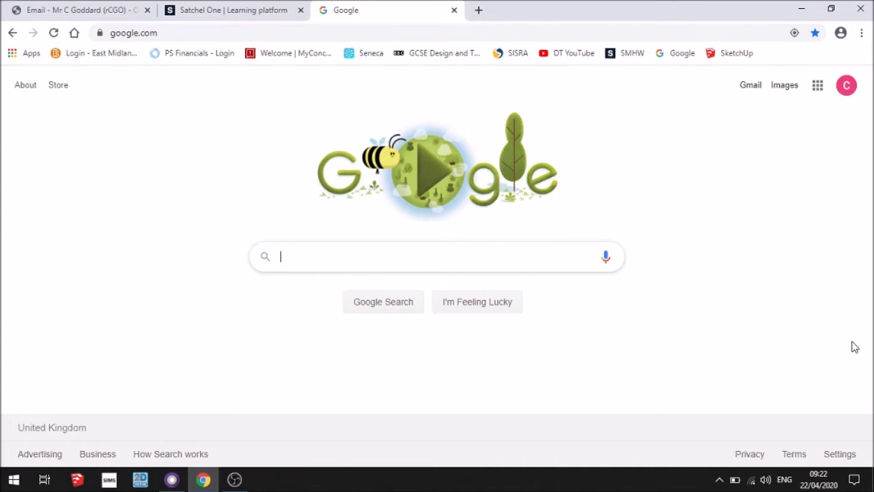
Search Google for 'sketchup try for free' and open the SketchUp Free plan page
type("sk")
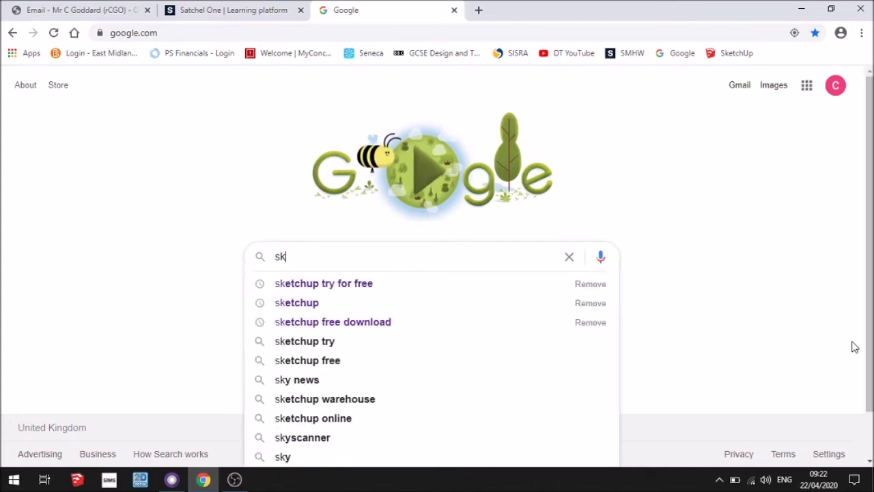
left_click(362, 284)
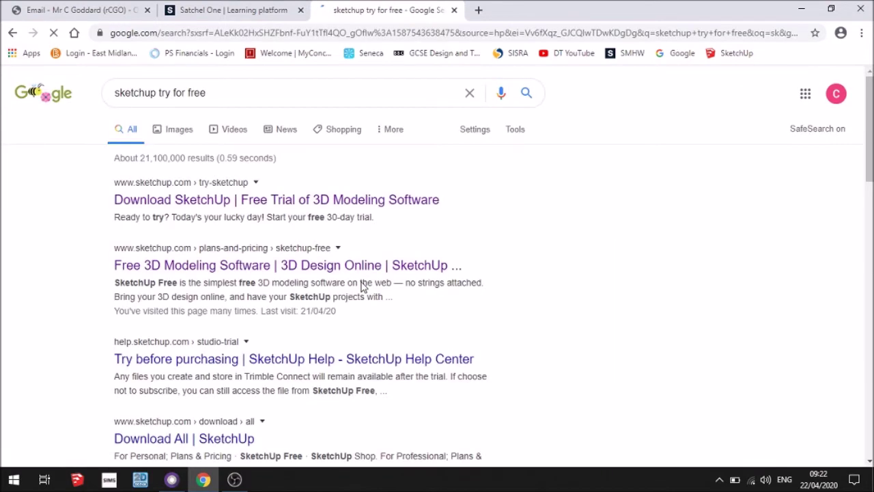
left_click(222, 268)
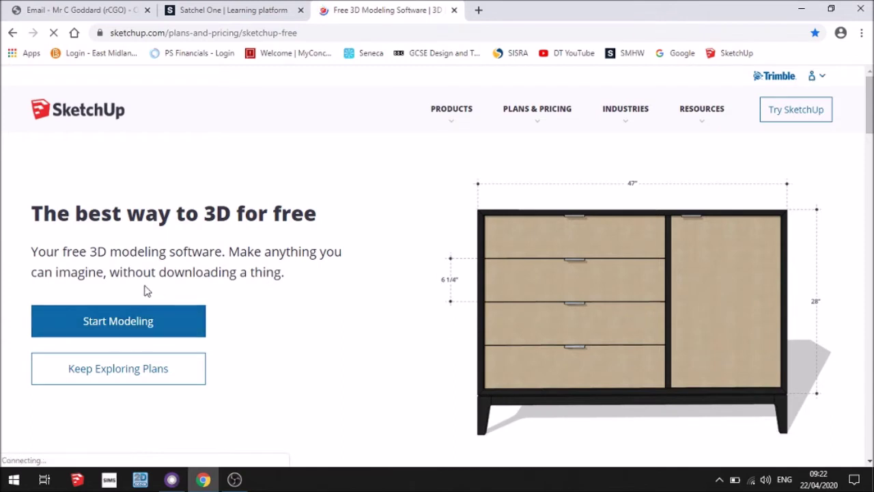
Launch SketchUp's free web modeller and go to its Home page with recent files
left_click(110, 337)
left_click(140, 325)
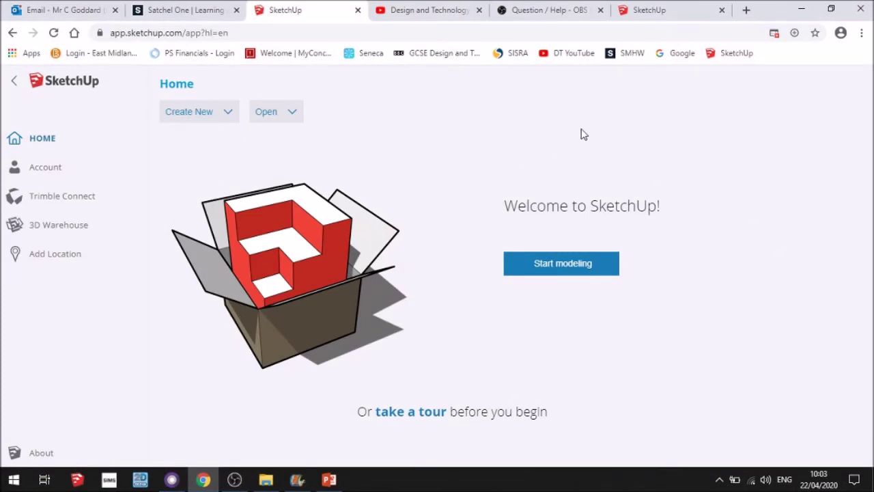
left_click(650, 13)
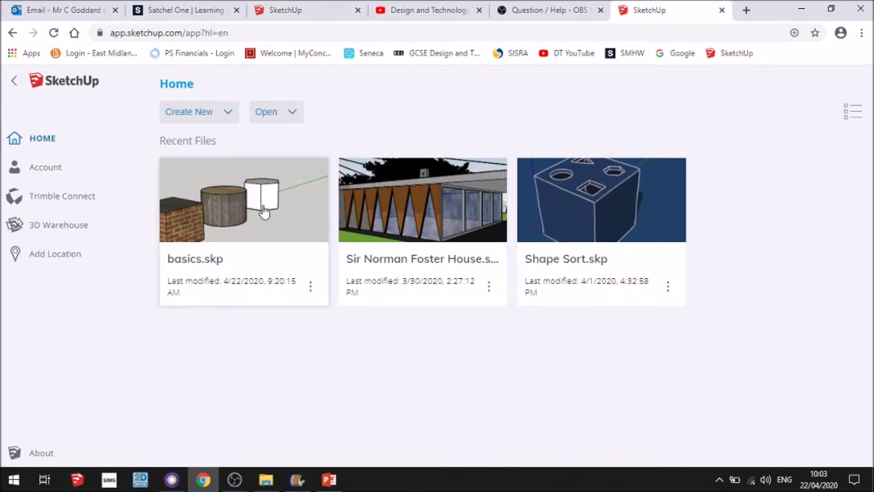
Start a new model from the Simple Template - Millimeters
left_click(212, 116)
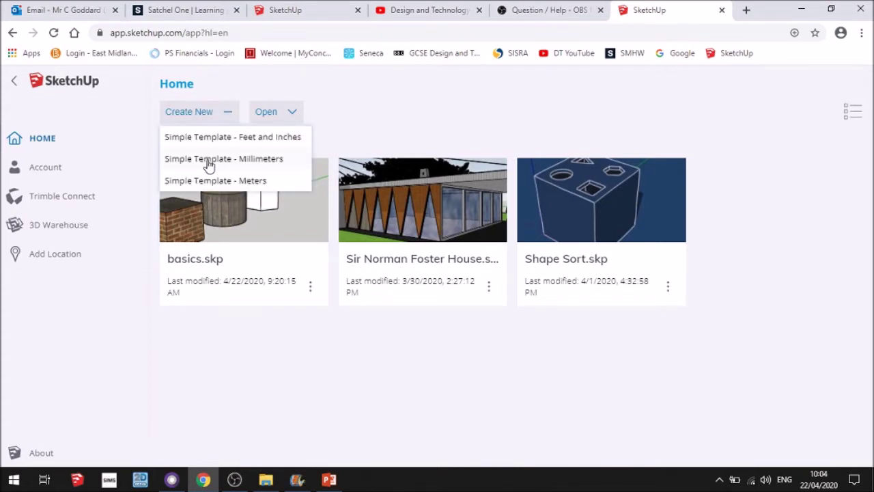
left_click(255, 164)
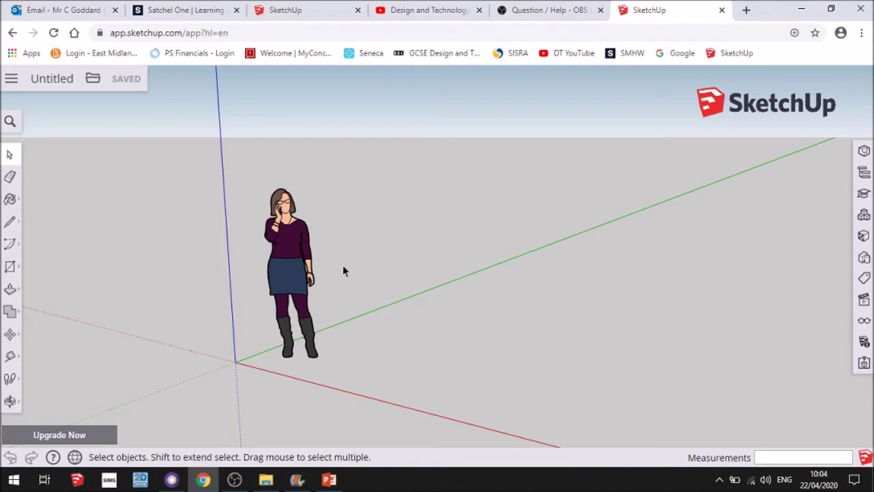
Delete the scale figure, then draw a 797 × 1047 mm rectangle and a 922 mm square behind it
left_click_drag(241, 153, 340, 394)
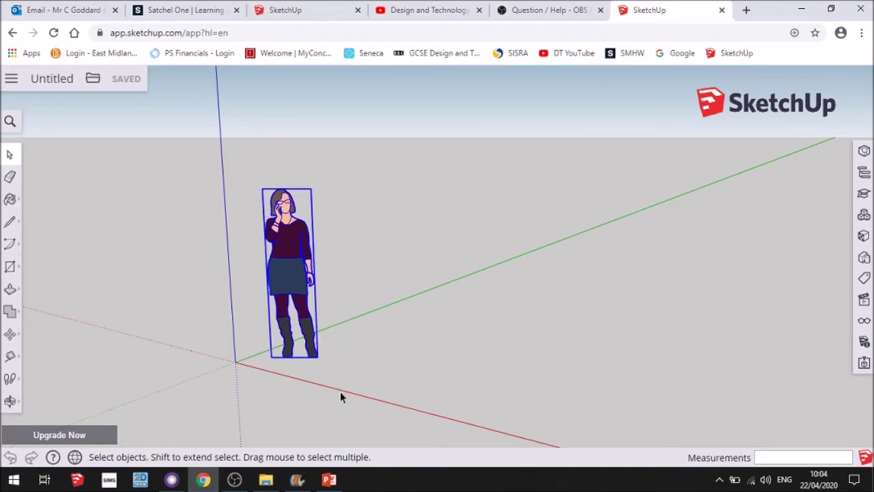
key("Delete")
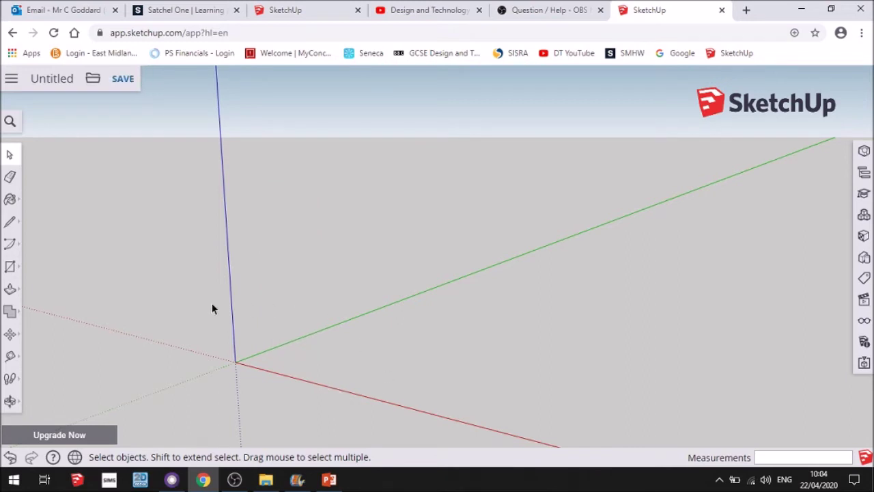
left_click(10, 267)
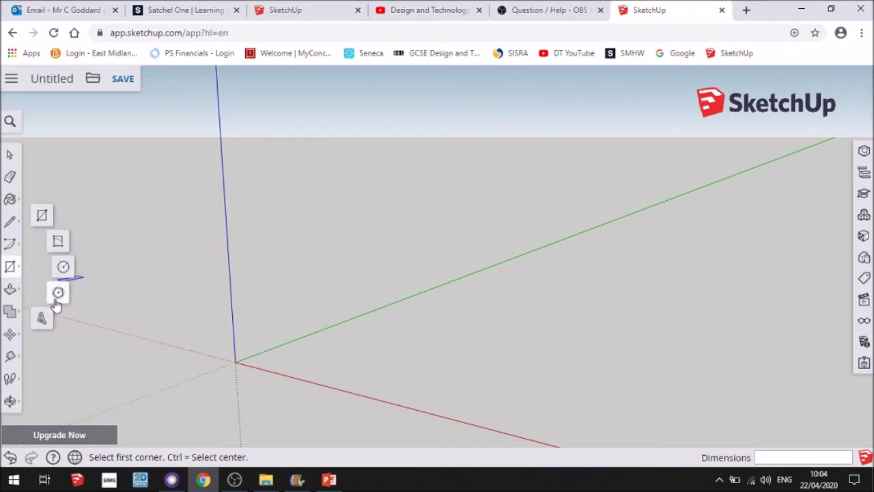
left_click(295, 356)
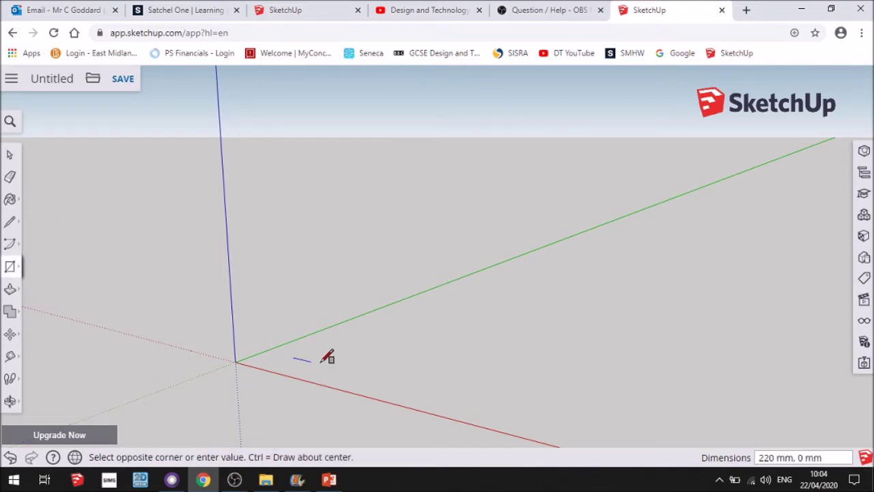
left_click(424, 340)
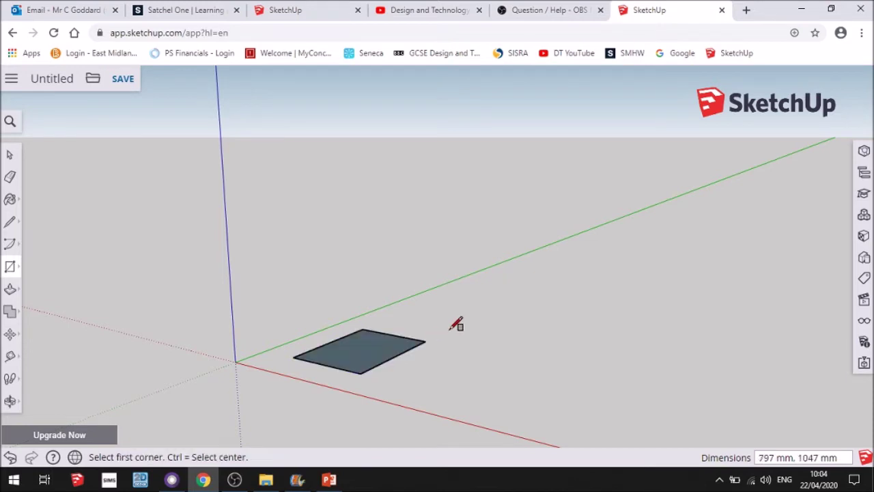
left_click(396, 318)
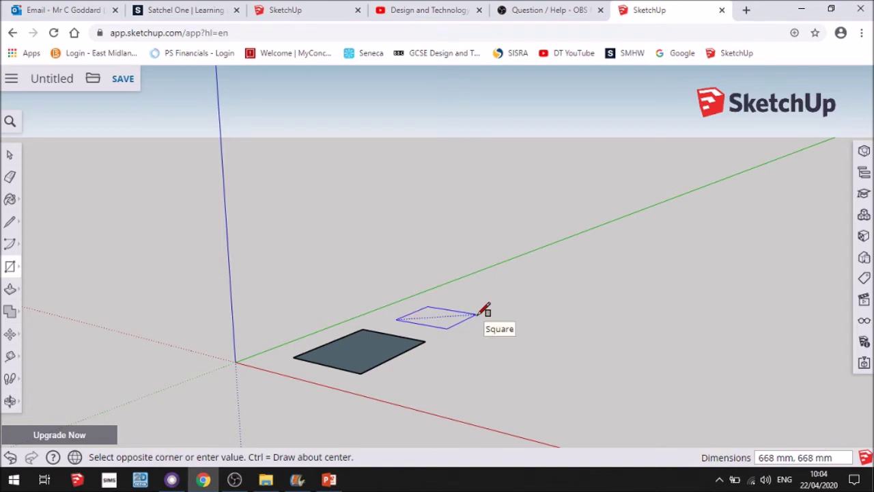
left_click(513, 310)
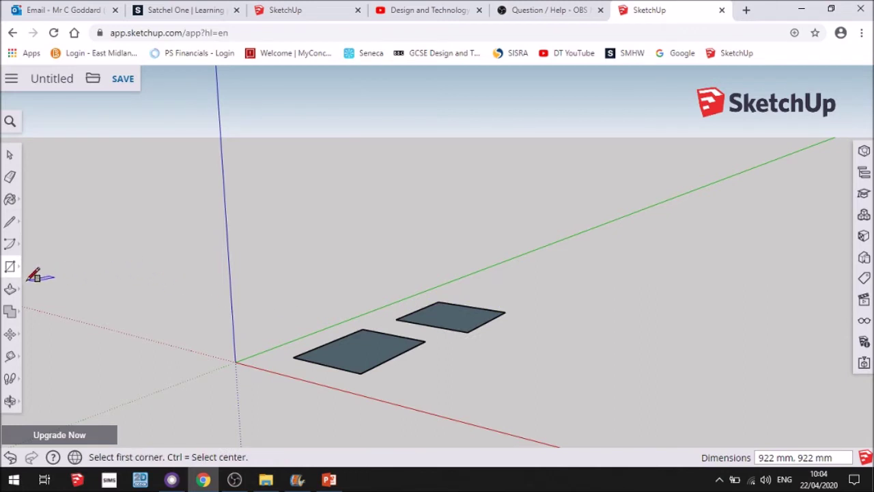
Draw a flat circle on the ground beyond the rectangles
mouse_move(15, 270)
left_click(63, 266)
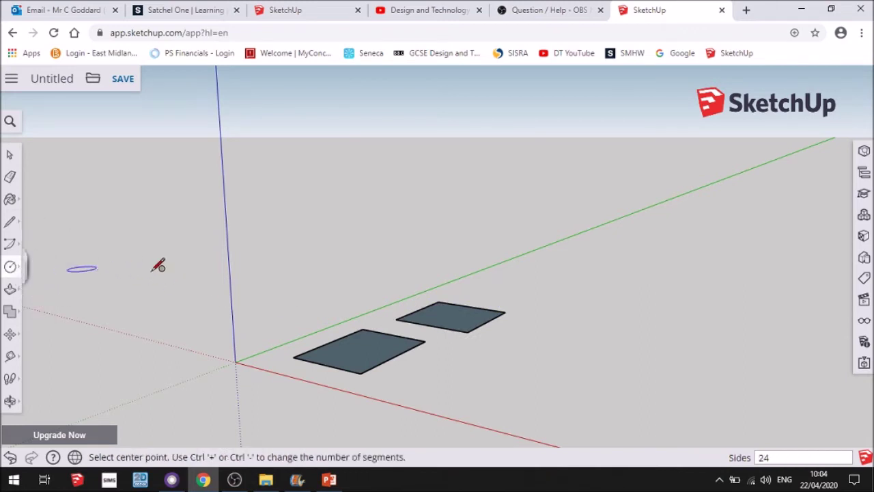
left_click(513, 290)
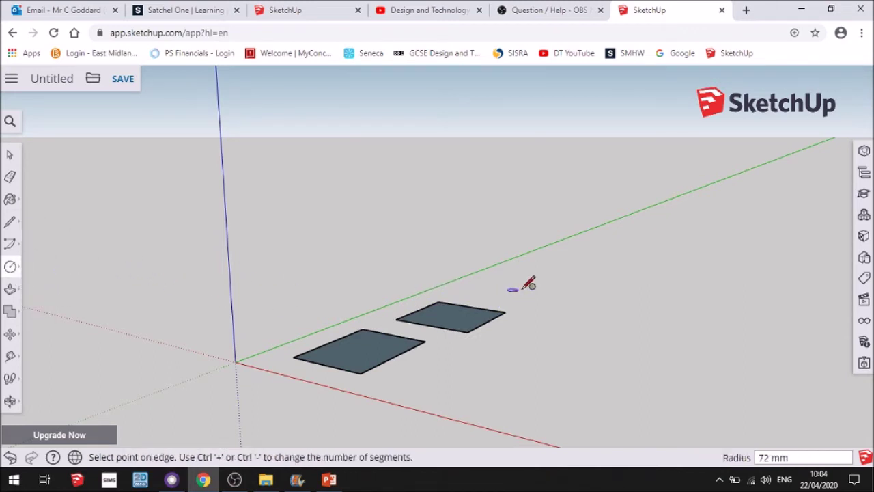
left_click(561, 294)
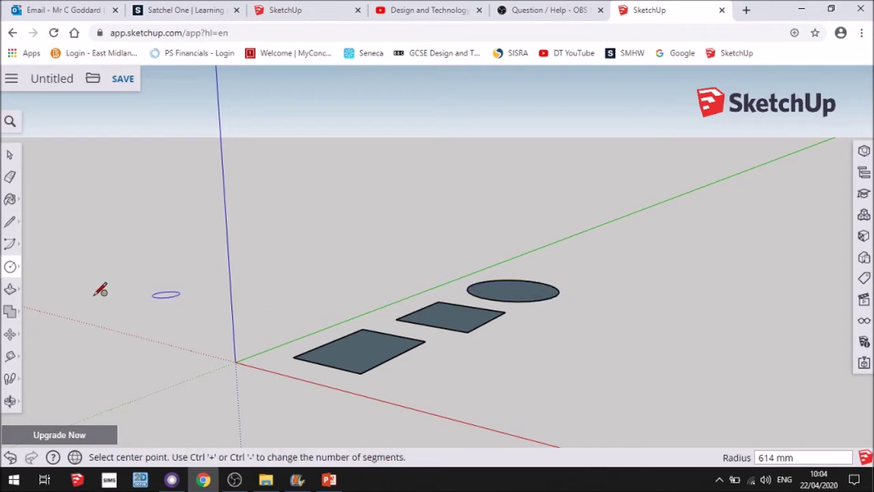
Draw a six-sided polygon with a 719 mm radius beyond the circle
mouse_move(19, 273)
left_click(52, 289)
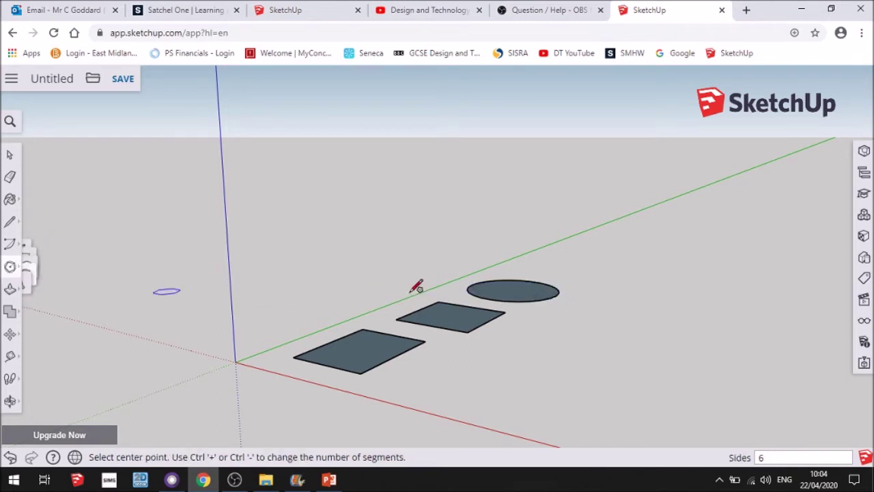
left_click(569, 263)
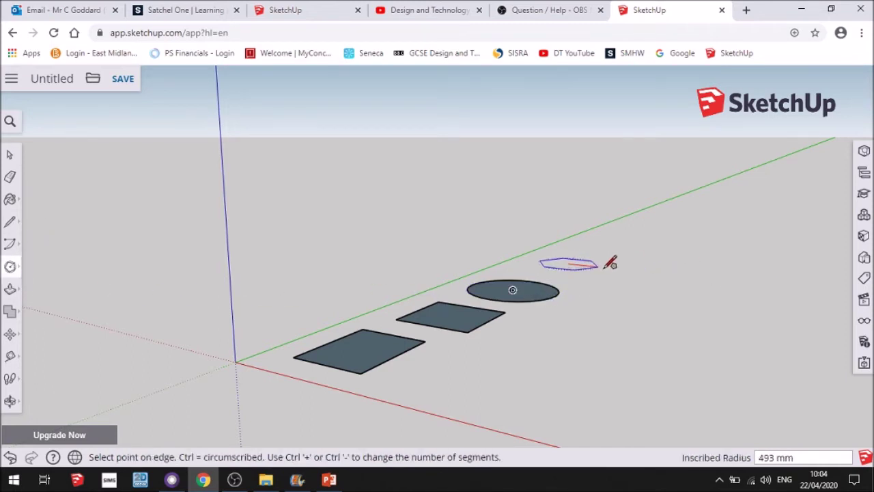
left_click(615, 265)
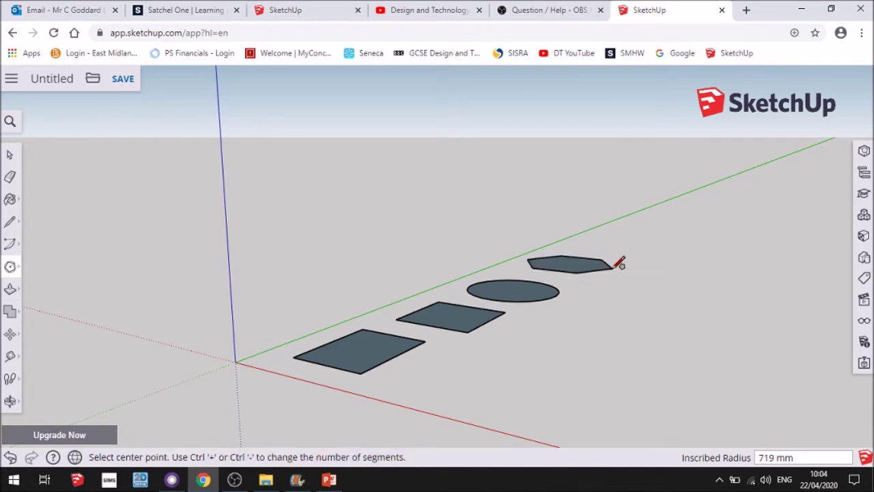
left_click(11, 291)
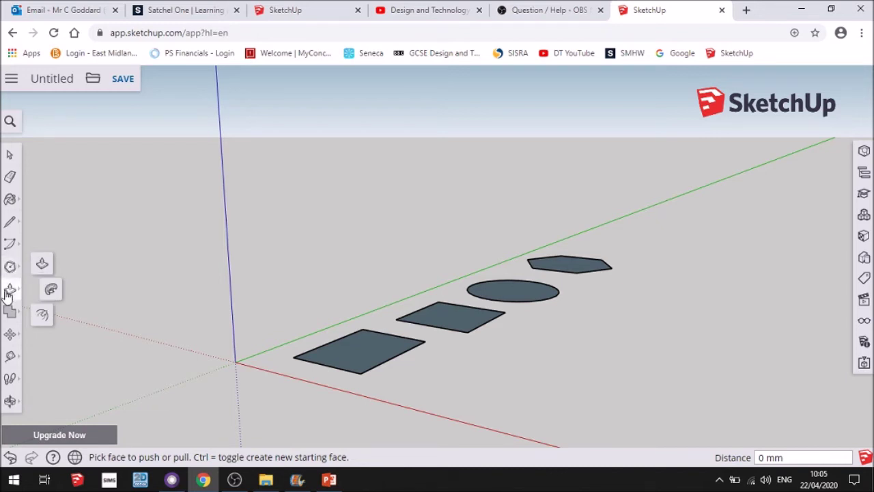
Push the front 797 × 1047 mm rectangle up into a roughly cube-shaped box
left_click_drag(349, 353, 347, 255)
Raise the square into a box, then the circle and hexagon into solids 1500 mm tall
left_click(450, 321)
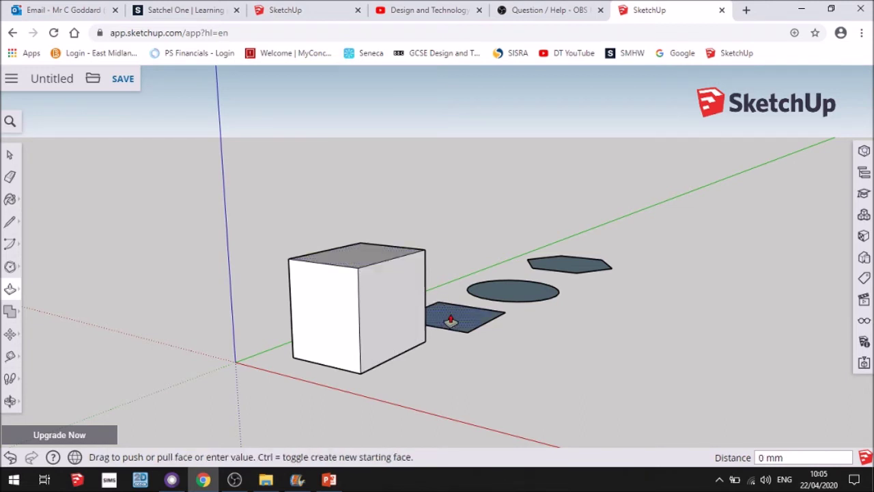
left_click_drag(450, 321, 360, 260)
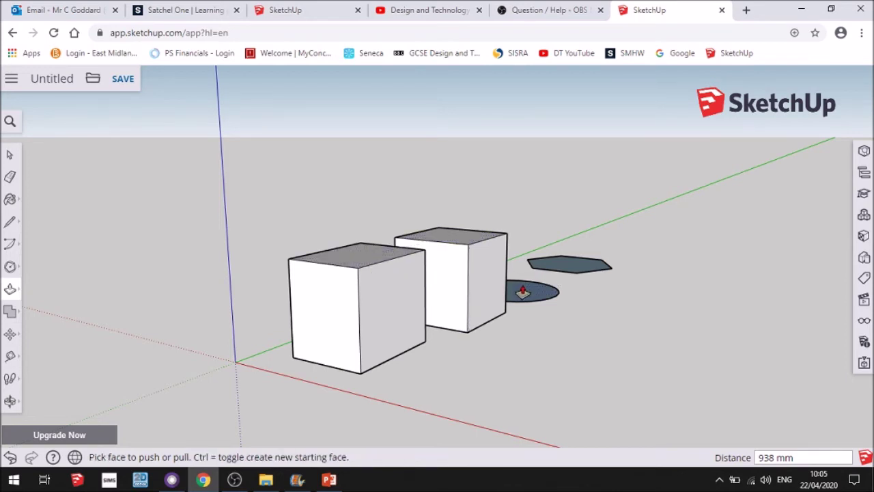
left_click_drag(521, 293, 501, 178)
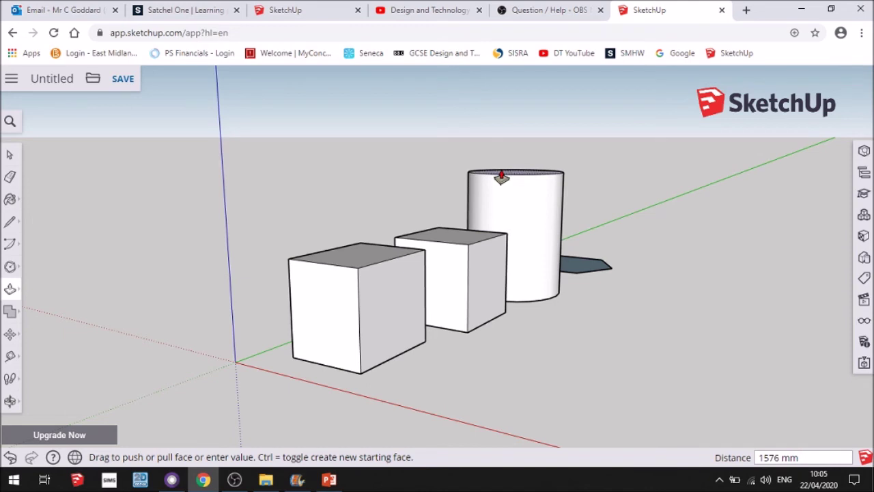
type("15")
left_click_drag(501, 177, 486, 153)
type("1")
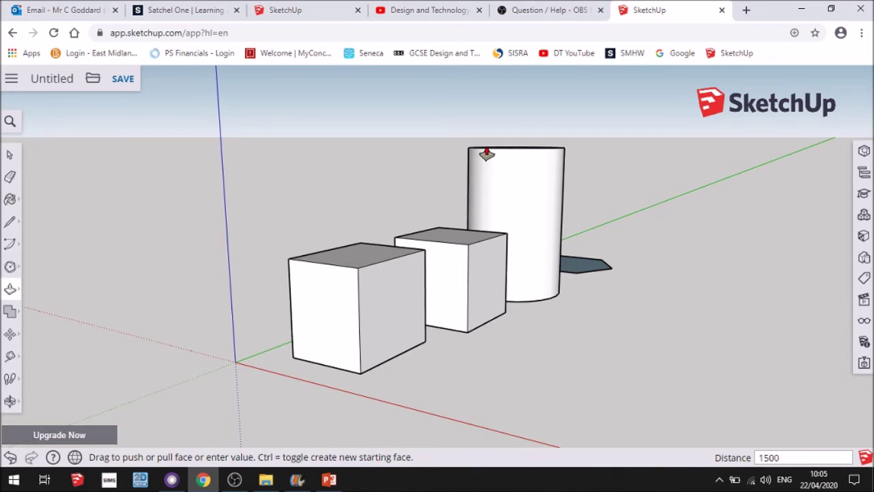
key("Return")
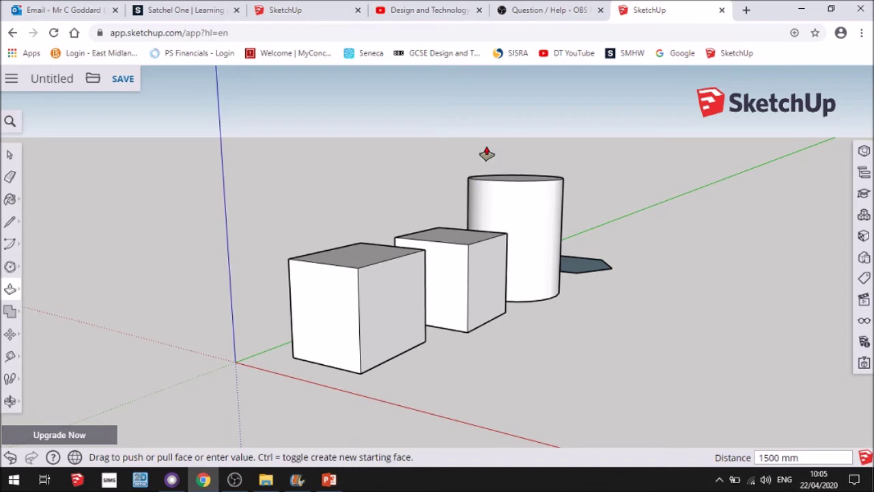
left_click(583, 272)
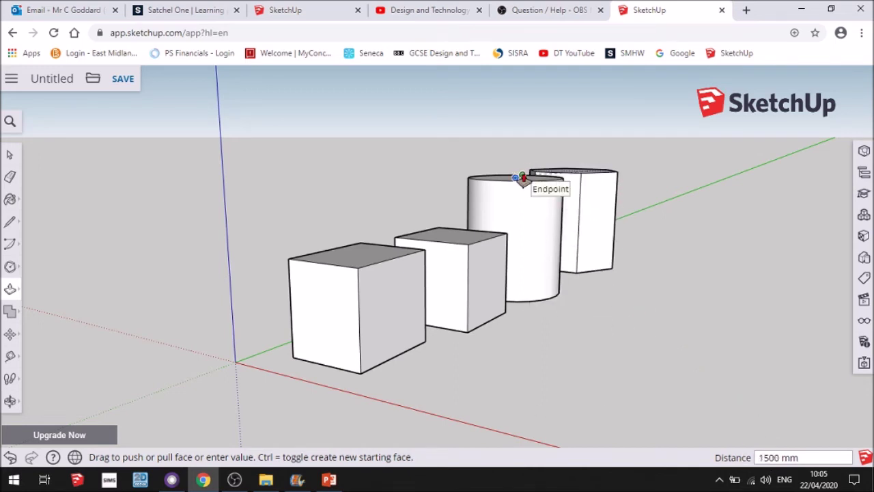
left_click(522, 177)
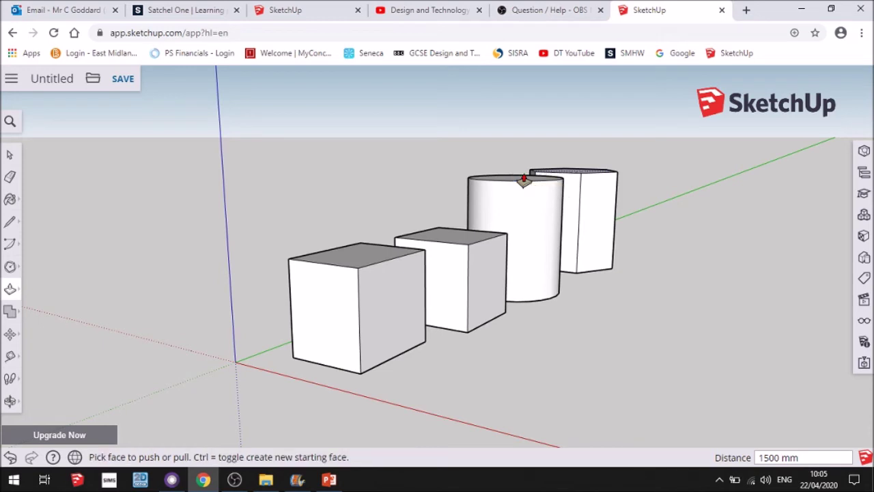
Orbit and pan the view so all four solids sit in a row facing the camera
left_click(10, 402)
left_click_drag(464, 303, 363, 353)
mouse_move(11, 402)
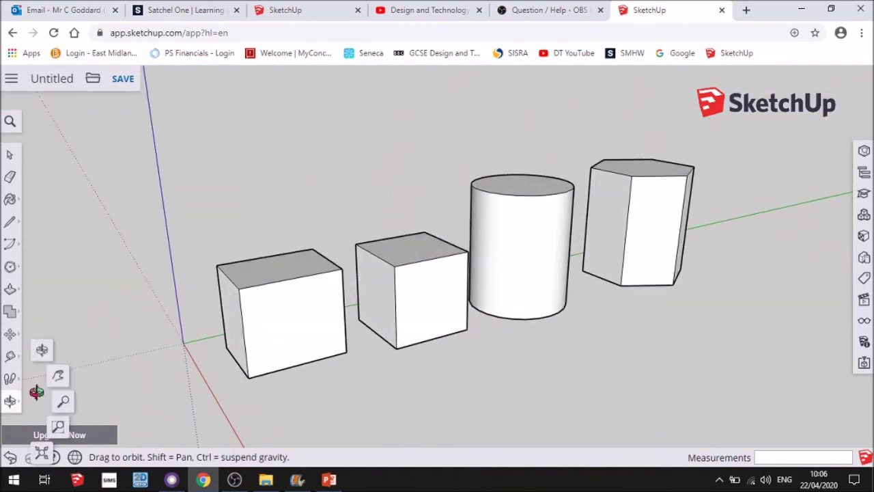
left_click(58, 375)
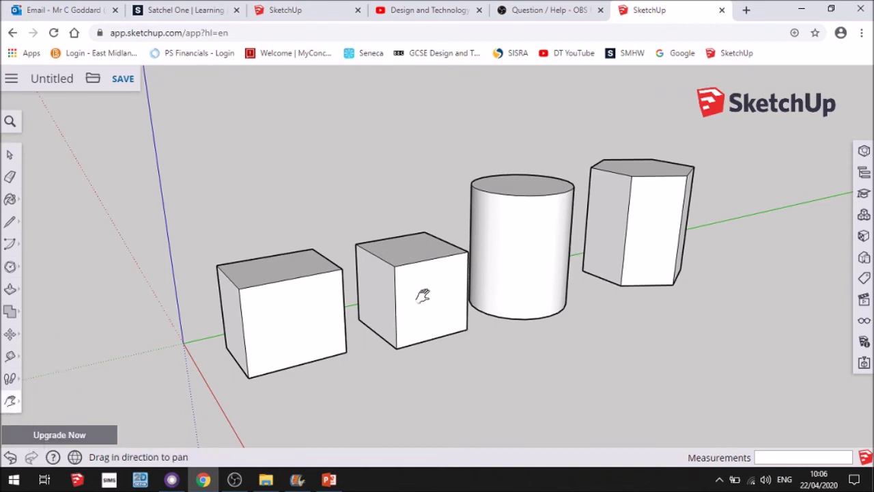
left_click_drag(422, 295, 318, 293)
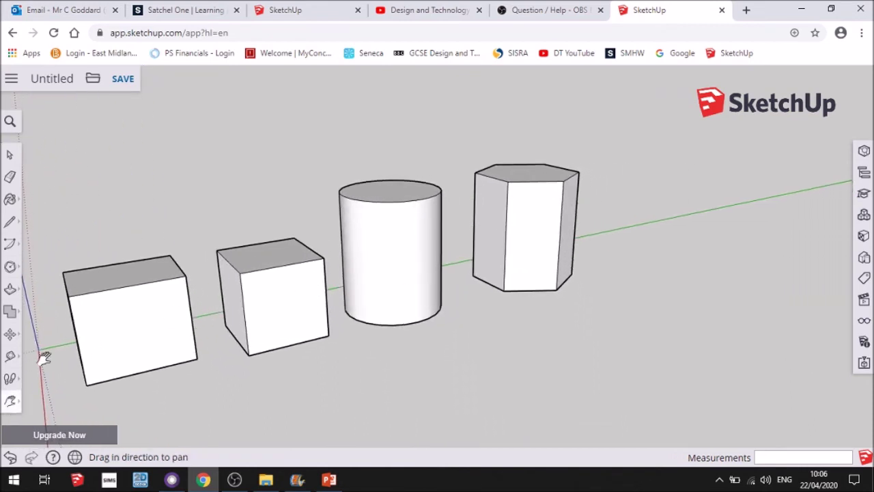
mouse_move(10, 400)
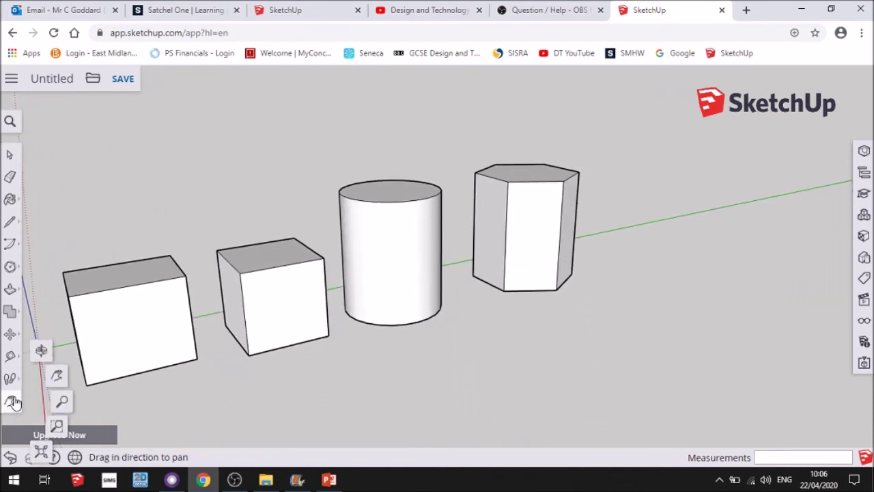
left_click(42, 351)
left_click_drag(116, 318, 170, 316)
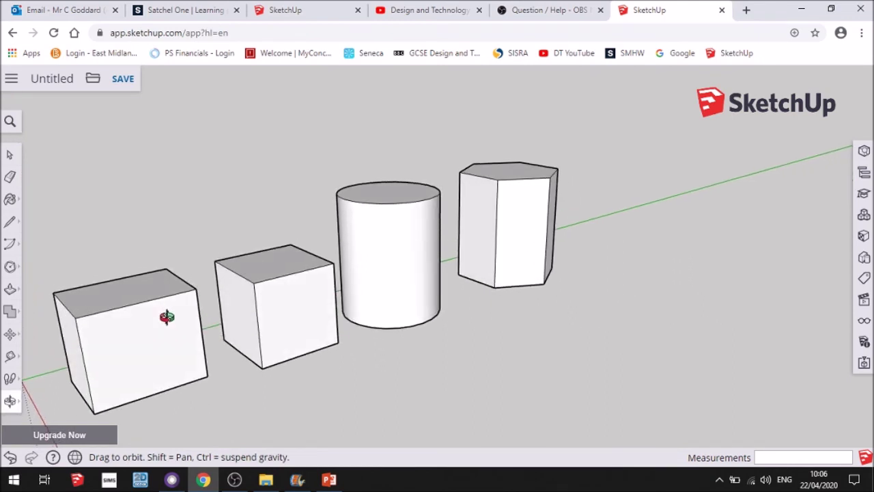
left_click(11, 201)
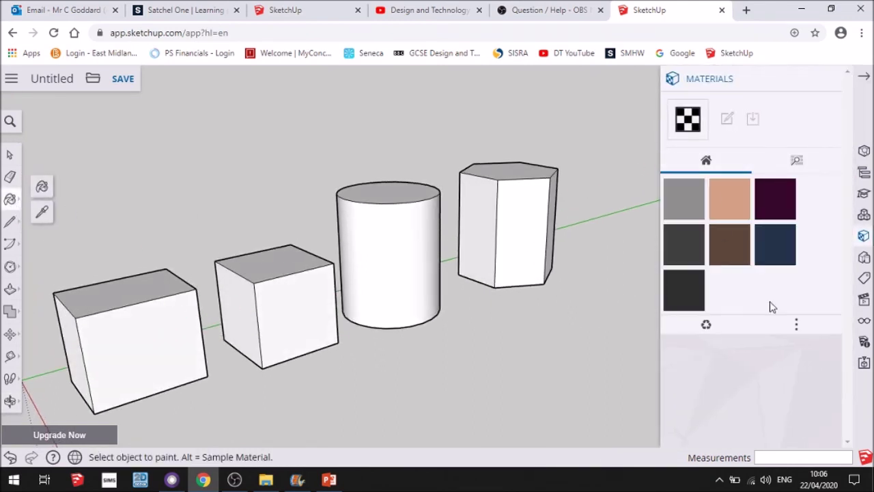
Paint the cylinder's curved side and top orange from the Colors swatches
left_click(796, 161)
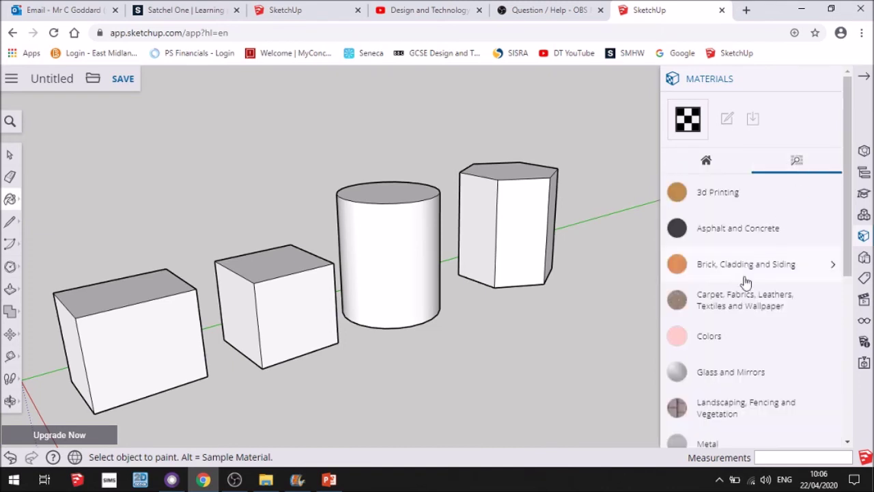
left_click(713, 338)
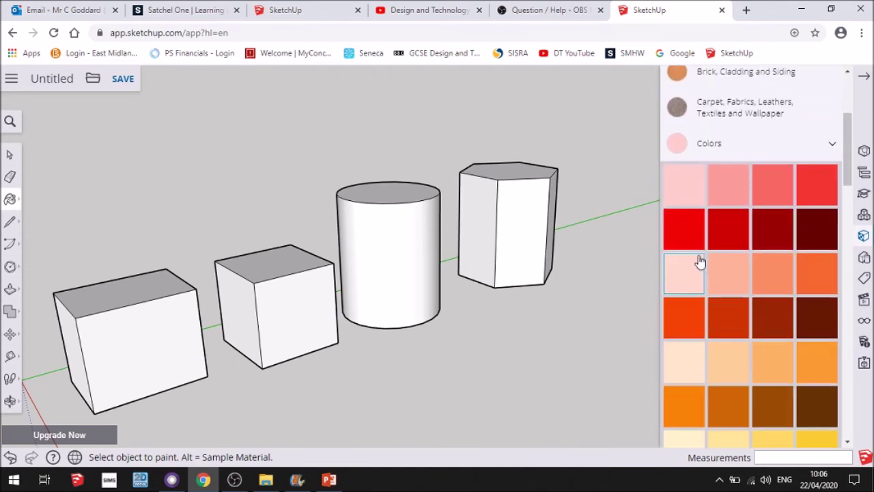
left_click(396, 234)
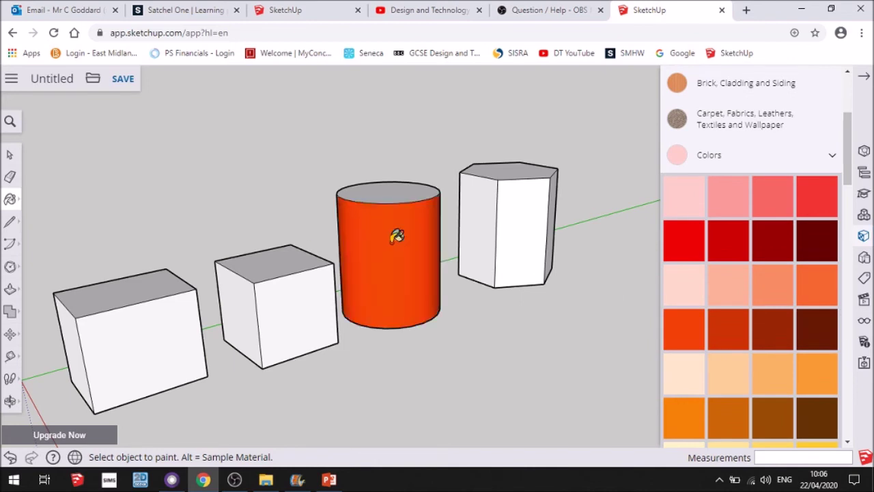
left_click(385, 191)
scroll(751, 298, "down", 4)
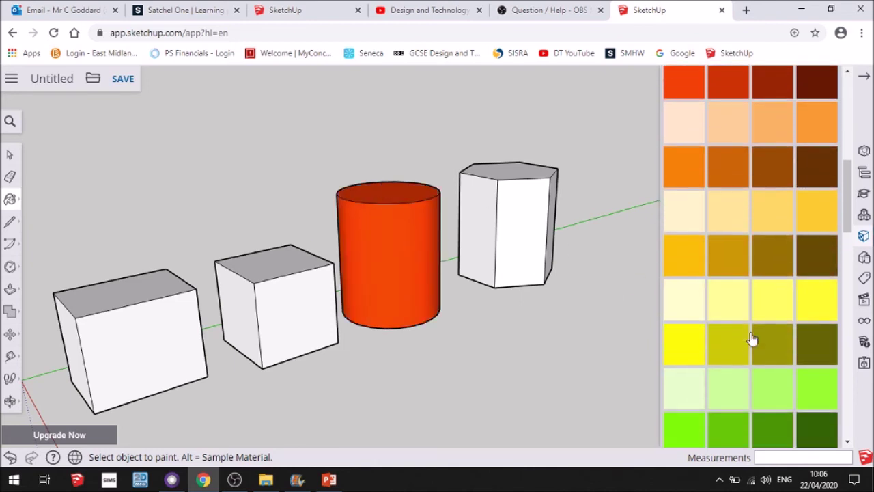
Paint the middle cube's three visible faces and the hexagonal prism's front and top yellow
left_click(680, 335)
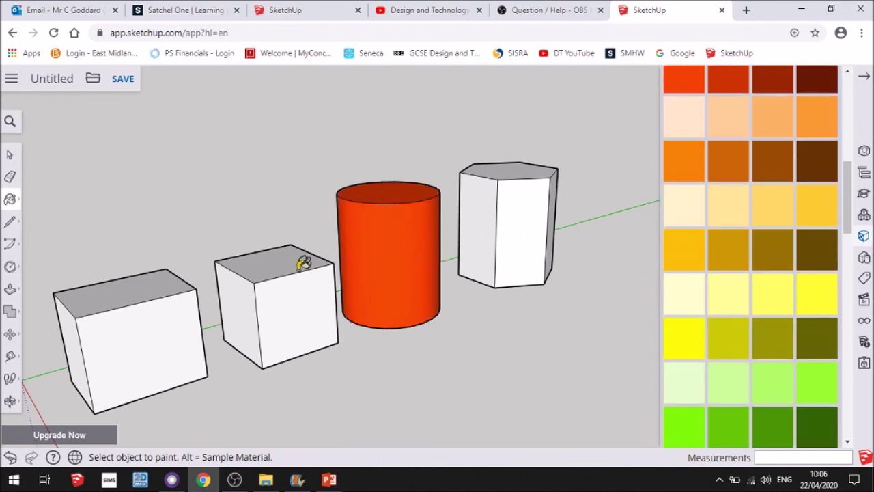
left_click(281, 308)
left_click(236, 296)
left_click(258, 260)
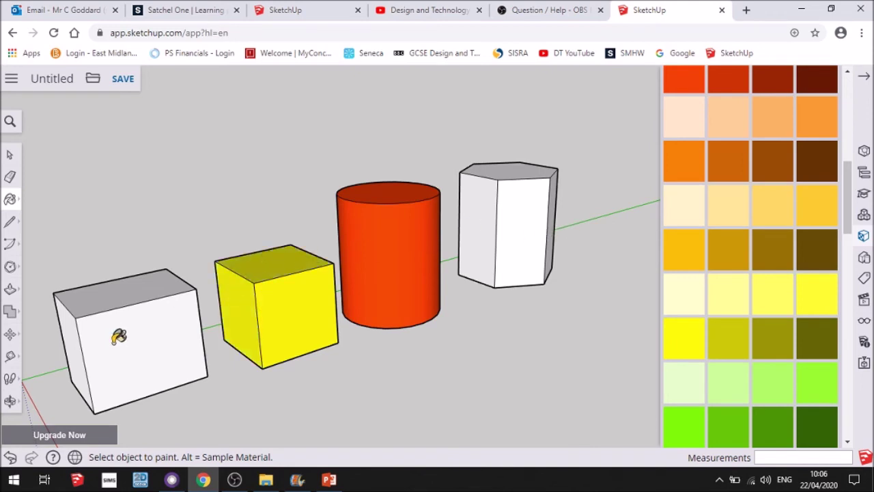
left_click(522, 222)
left_click(511, 170)
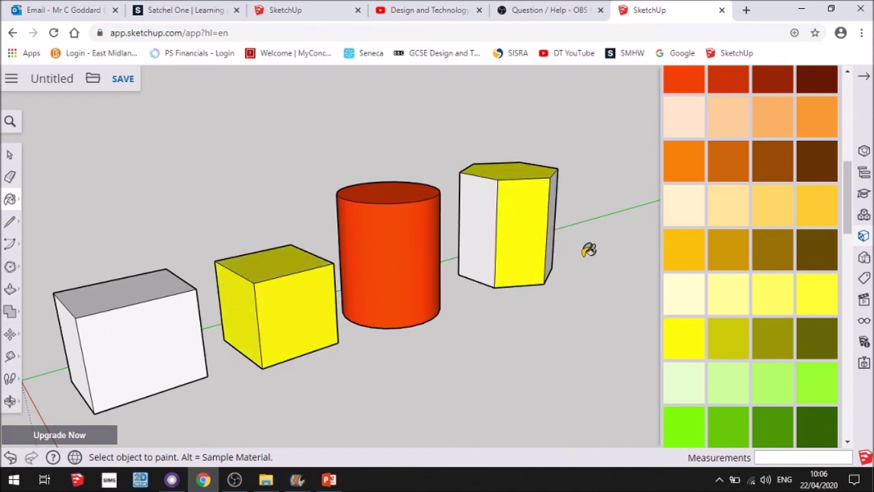
Apply the Carpet Berber Multi texture to the hexagonal prism's left and right side faces
scroll(744, 258, "up", 4)
scroll(785, 218, "up", 3)
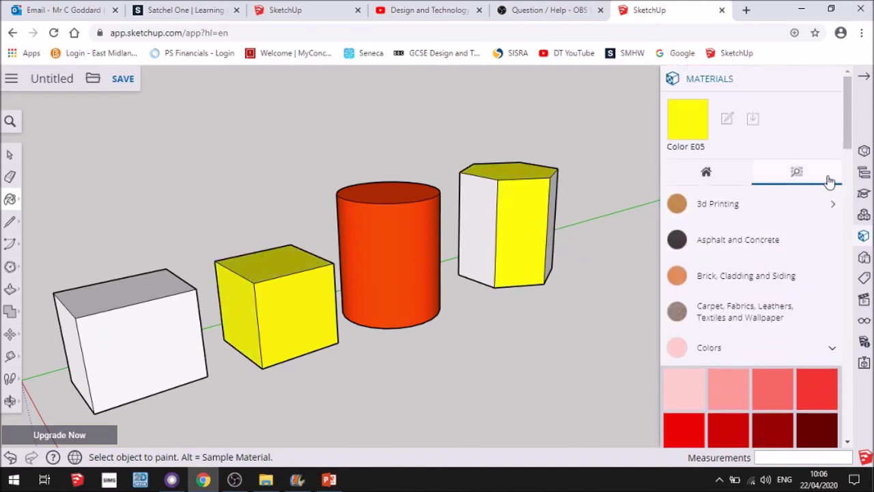
left_click(830, 349)
left_click(751, 316)
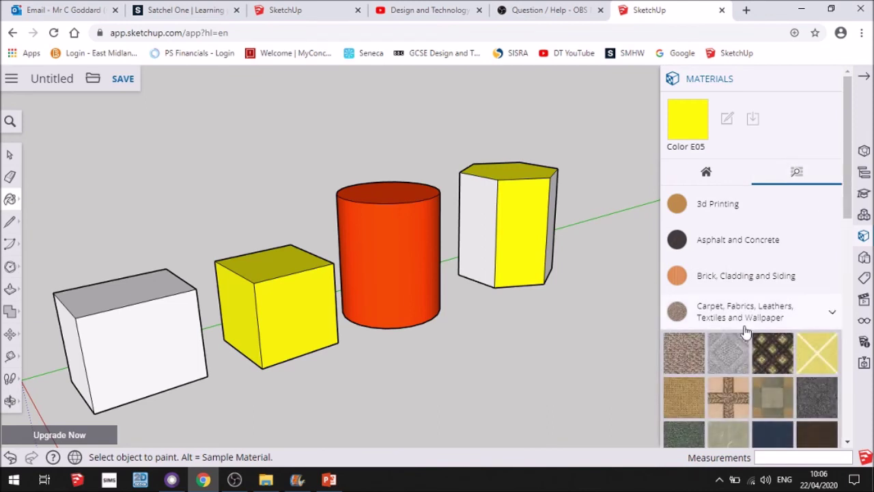
left_click(683, 352)
left_click(485, 220)
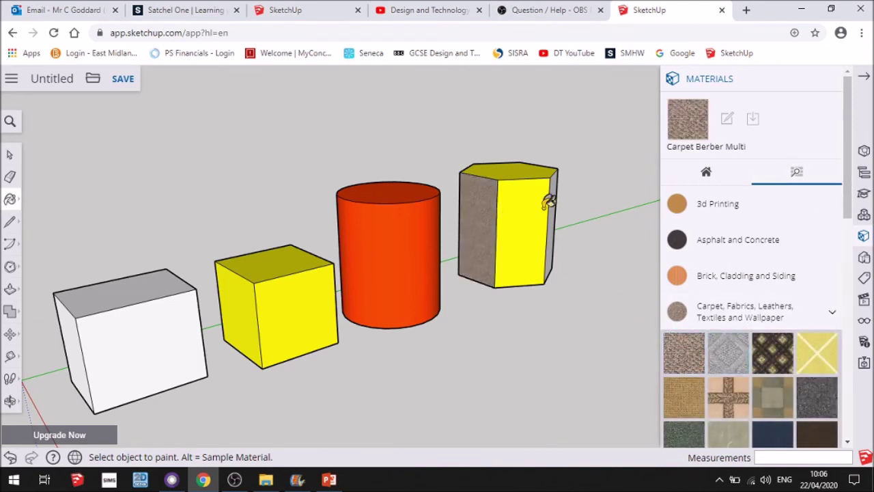
left_click(553, 205)
Cover the big box's front face with the diamond fabric texture
scroll(791, 306, "down", 3)
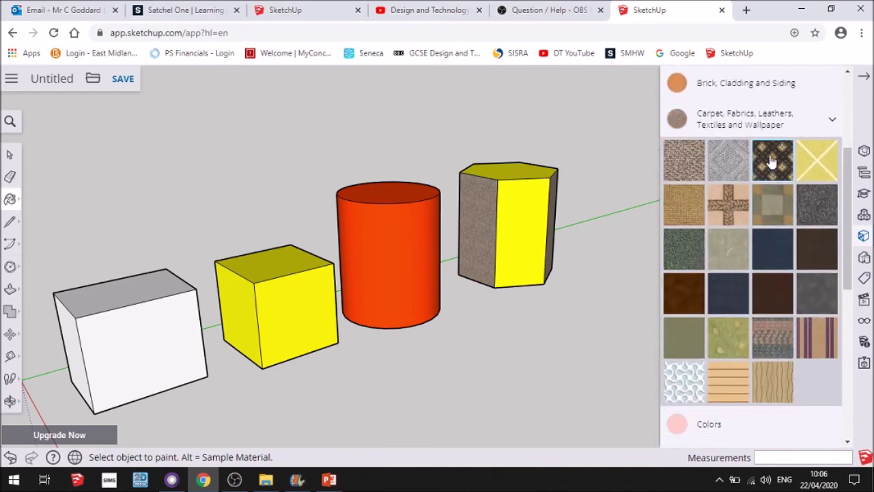
left_click(132, 328)
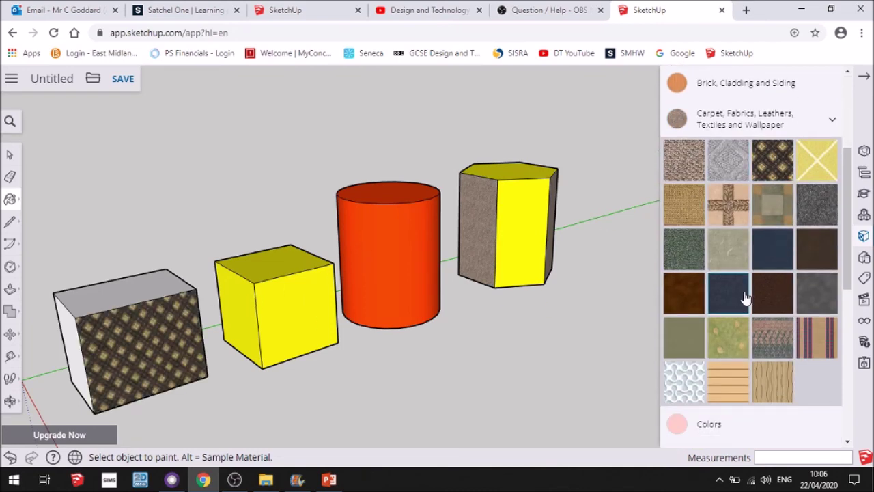
scroll(691, 297, "down", 5)
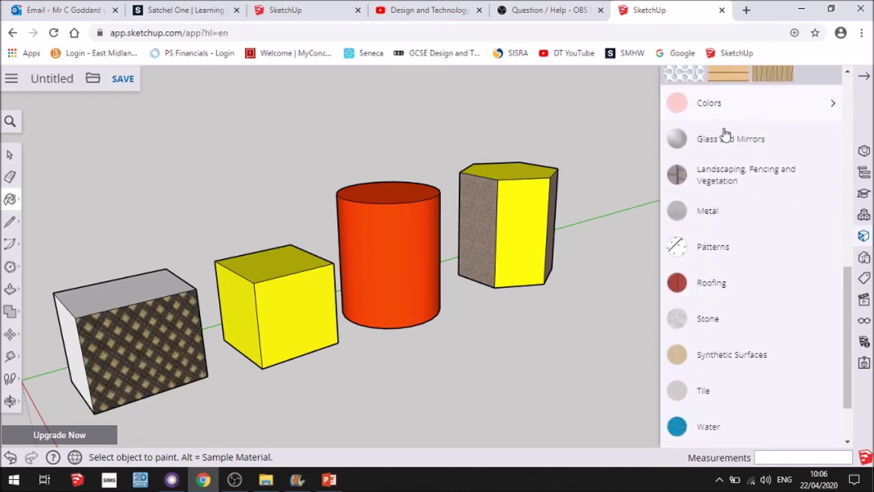
left_click(721, 251)
scroll(680, 247, "down", 2)
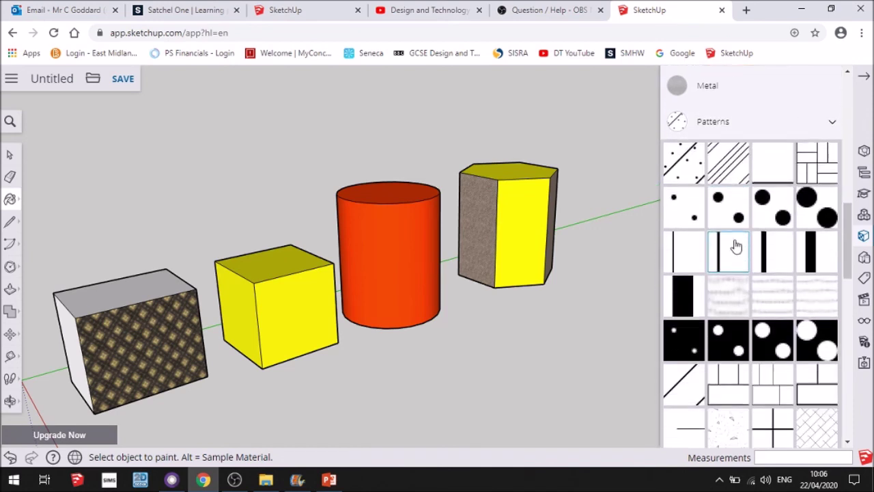
left_click(722, 123)
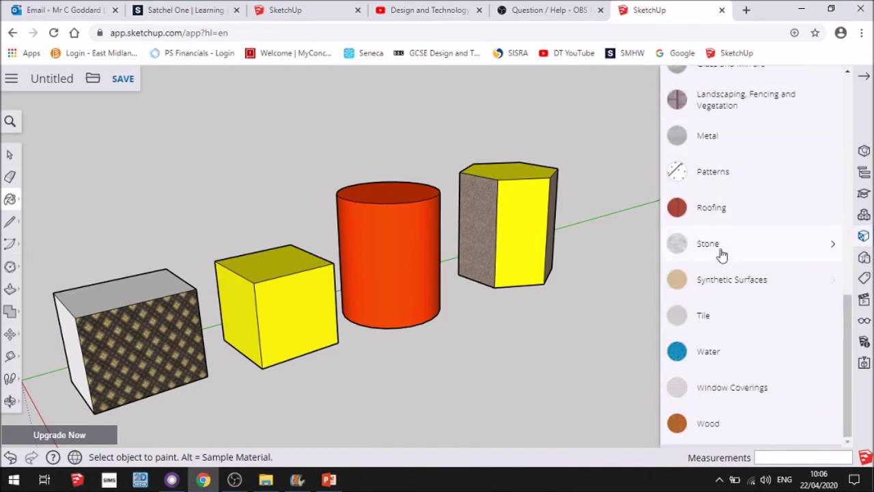
Cover the big box's top and left face with red roof tiles from Roofing
left_click(719, 246)
left_click(710, 157)
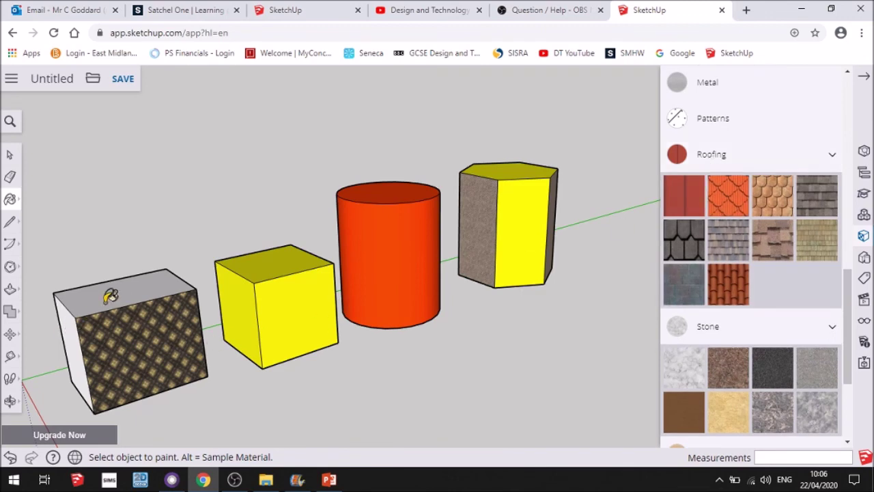
left_click(110, 295)
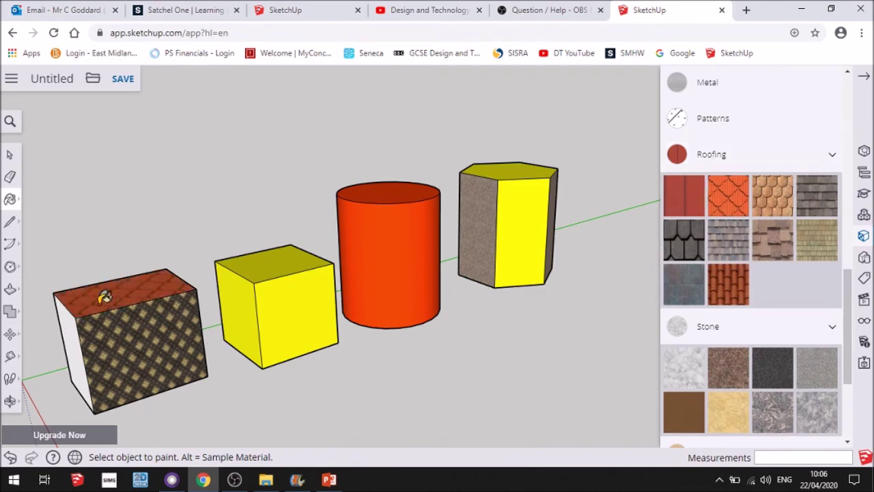
left_click(70, 326)
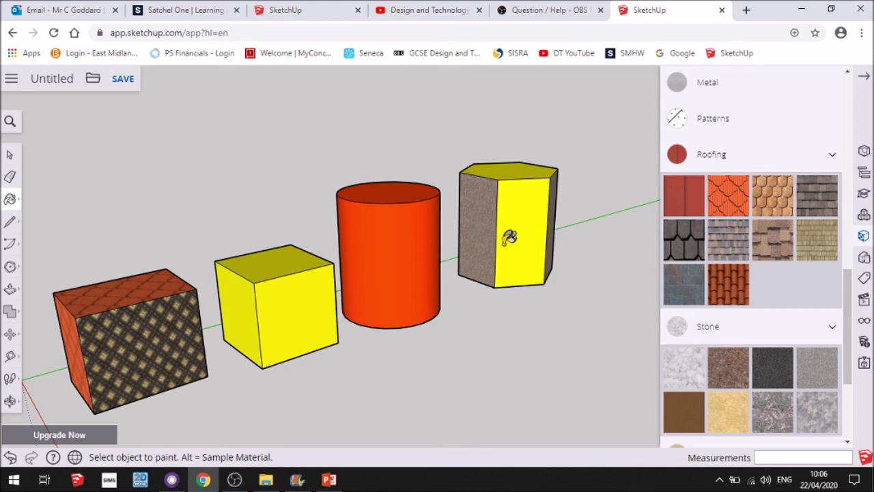
left_click(10, 402)
Orbit the view slightly to inspect the four painted shapes from a new angle
left_click_drag(449, 280, 466, 270)
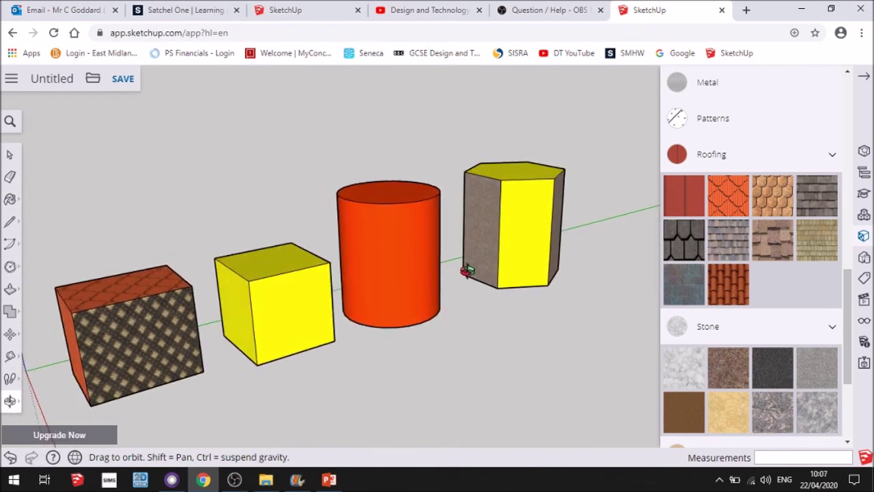